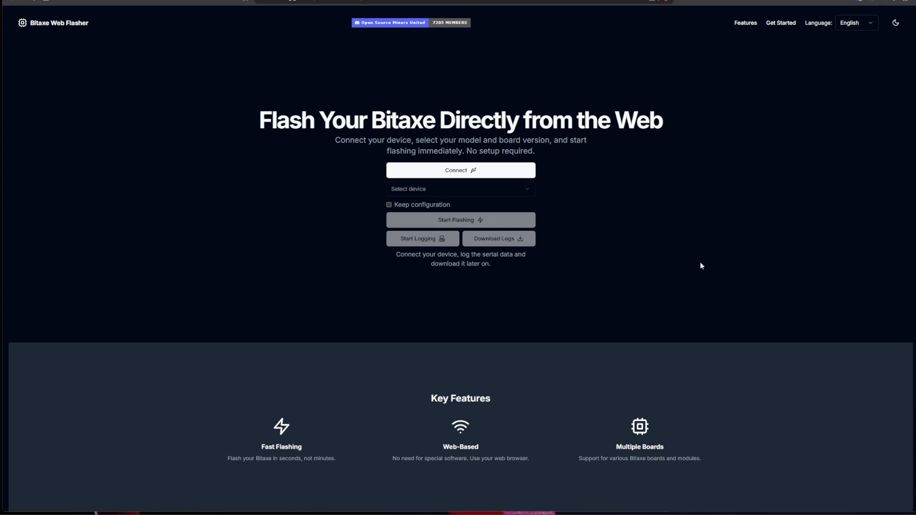
# - Connect the flasher to the USB JTAG/serial debug unit over serial
pyautogui.click(498, 174)
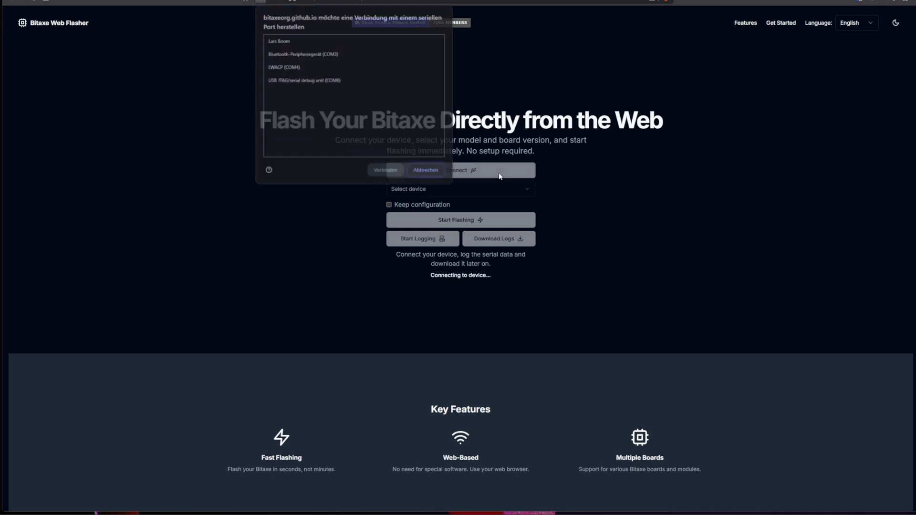
pyautogui.click(320, 79)
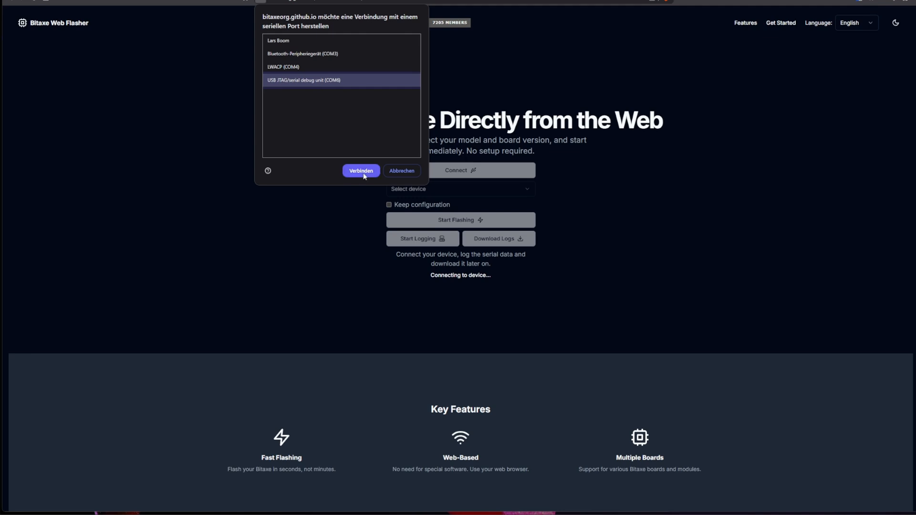
pyautogui.click(360, 171)
# - Select device NerdNOS, board version 100 and firmware version 1.0.0
pyautogui.click(422, 189)
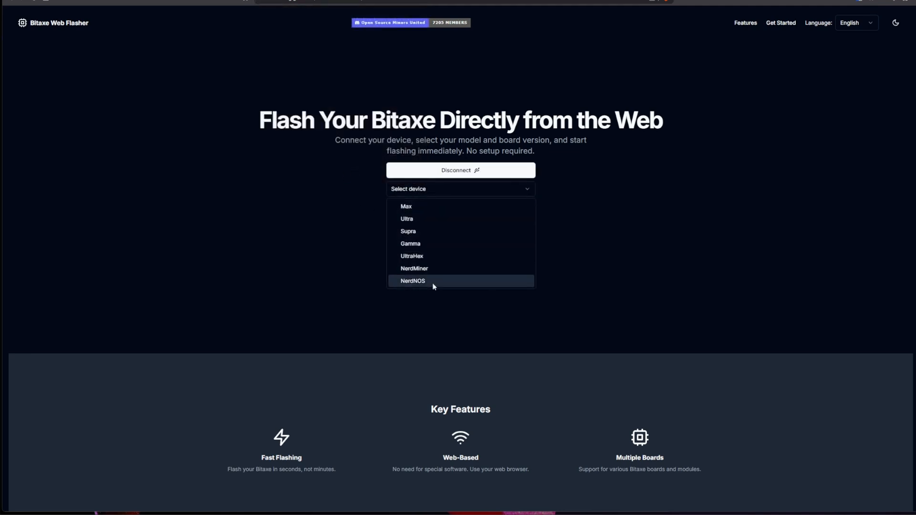
pyautogui.click(433, 282)
pyautogui.click(422, 208)
pyautogui.click(430, 227)
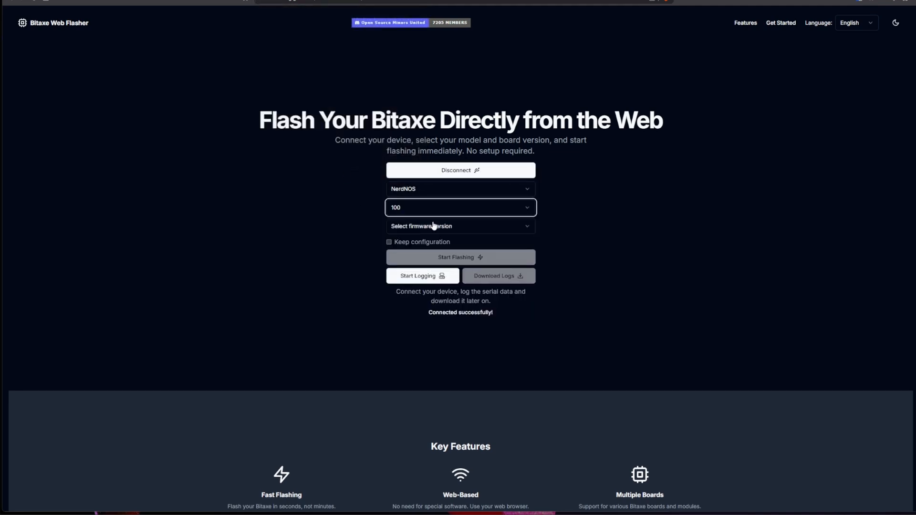
pyautogui.click(448, 246)
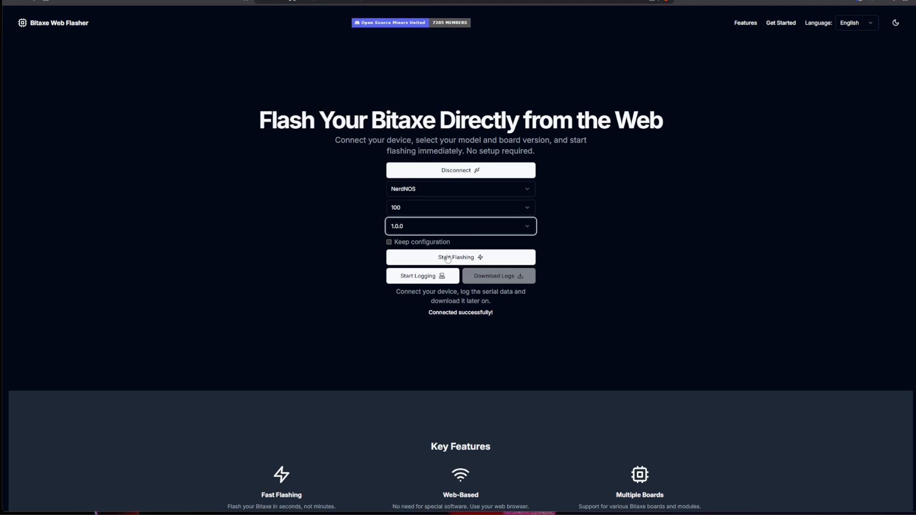
# - Flash the NerdNOS 1.0.0 firmware onto the connected device
pyautogui.click(448, 259)
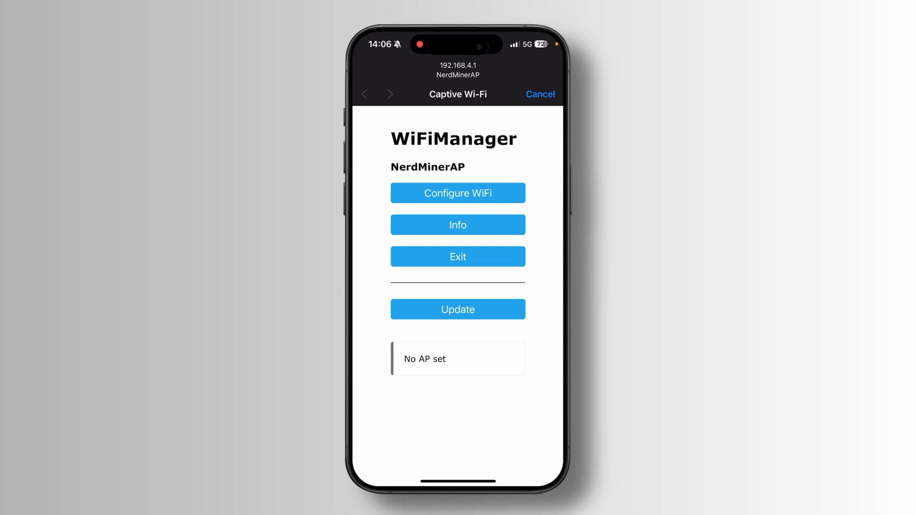
# - Configure WiFi with HomeNET as SSID and its password, leaving pool settings at defaults
pyautogui.click(458, 193)
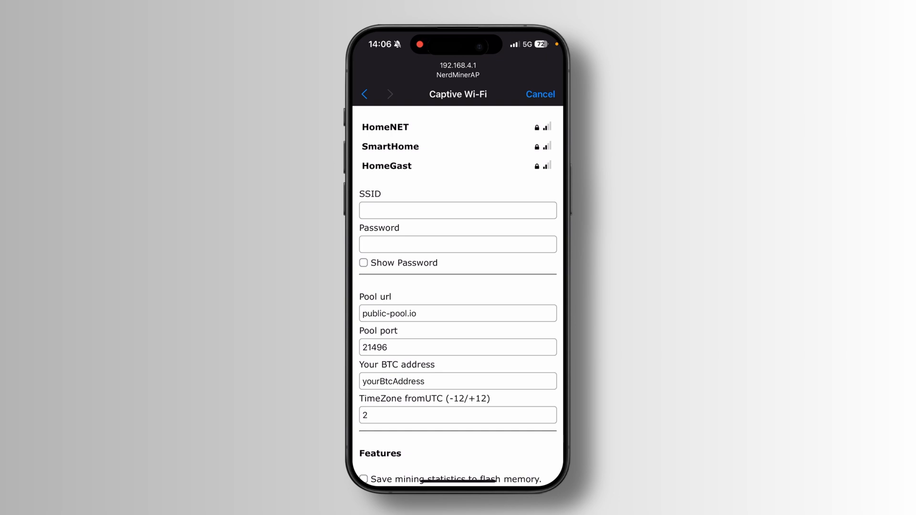
pyautogui.click(385, 127)
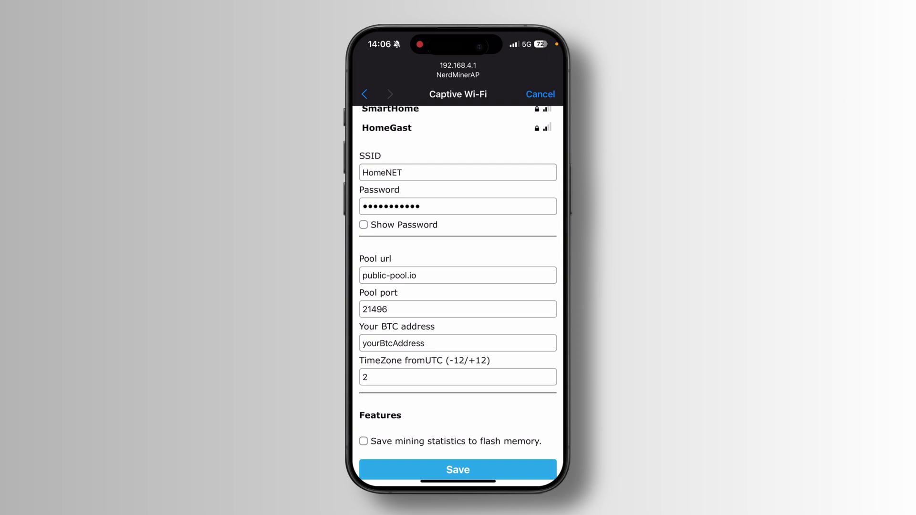
pyautogui.scroll(-2, 457, 322)
pyautogui.click(429, 259)
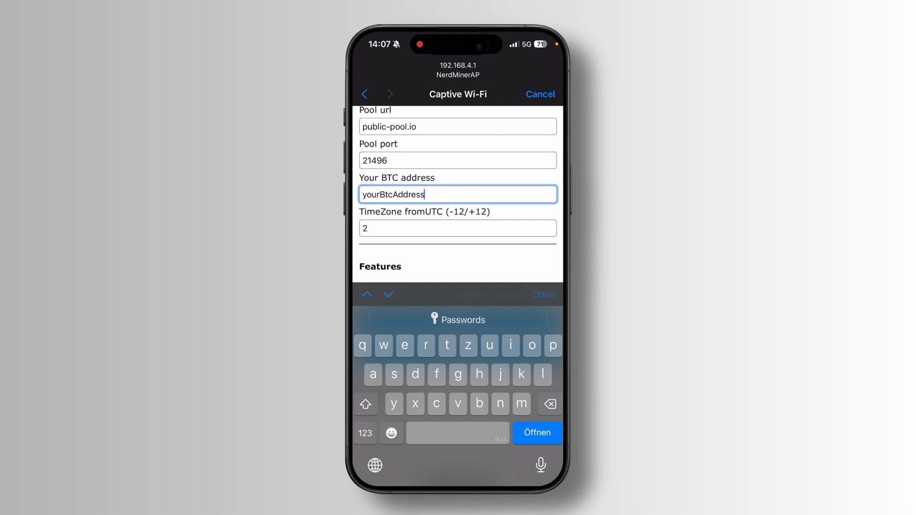
pyautogui.click(544, 294)
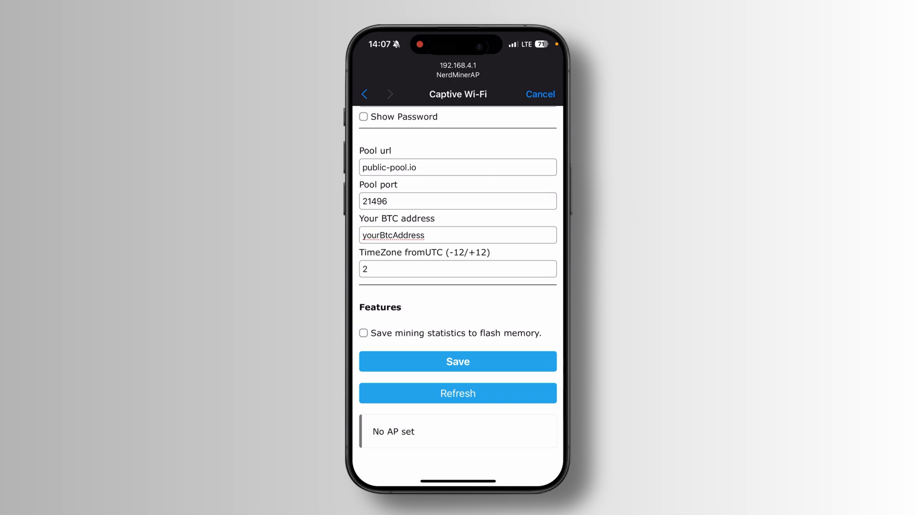